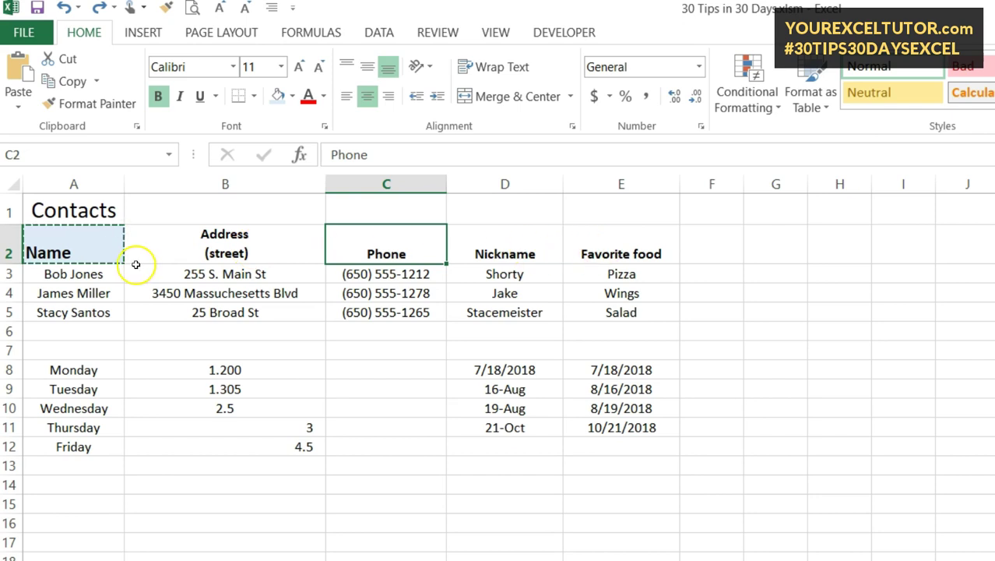
left_click(84, 246)
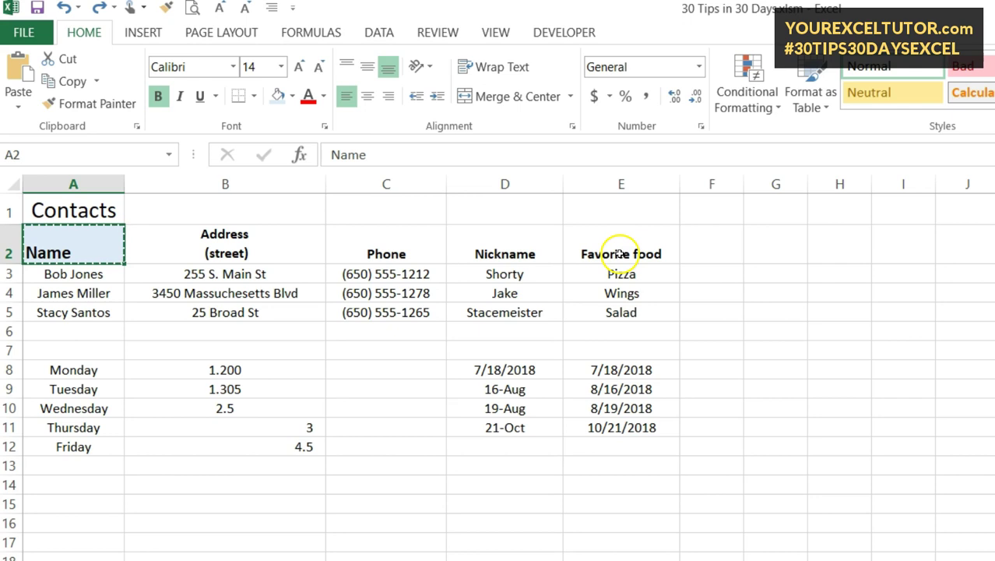
left_click(255, 250)
left_click(385, 238)
left_click(473, 239)
left_click(605, 244)
Step: Try copying the Name header's formatting onto the Address (street) header with Format Painter, and undo it
left_click(50, 244)
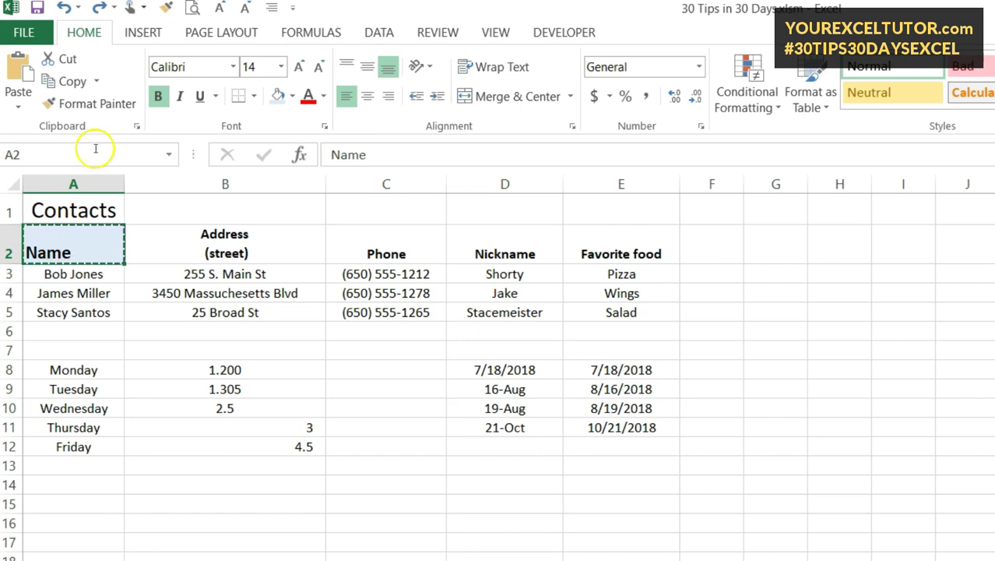
left_click(70, 102)
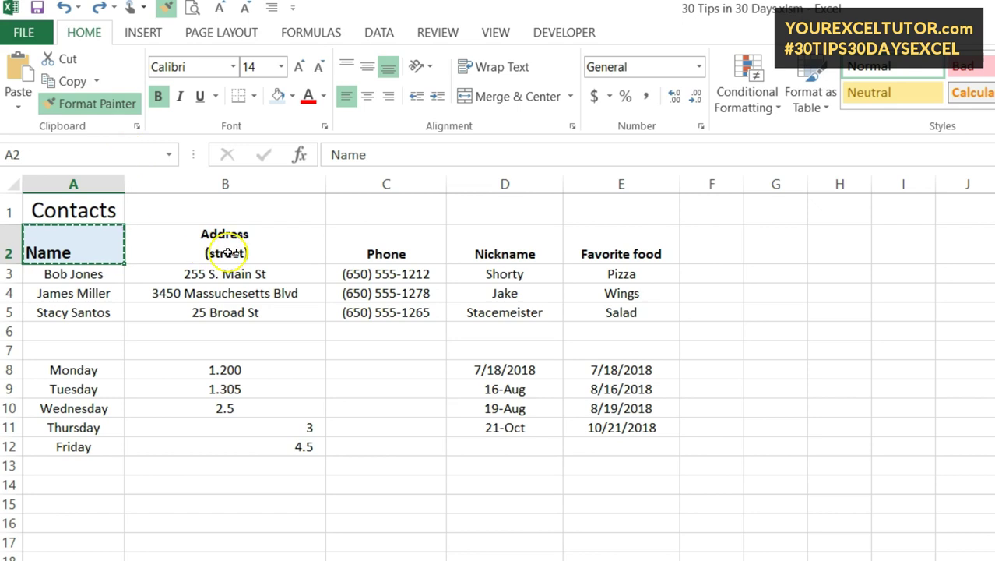
left_click(196, 249)
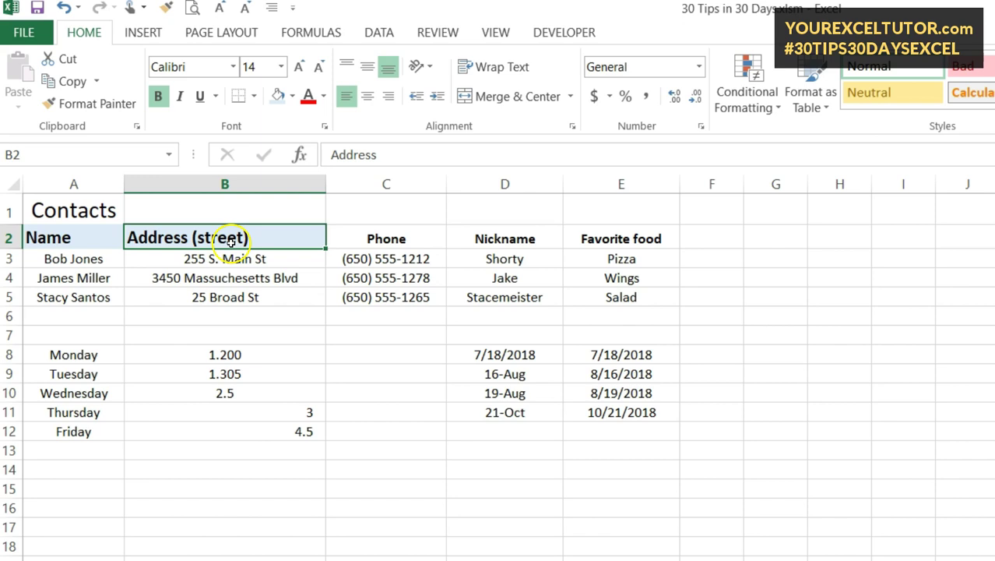
key("ctrl+z")
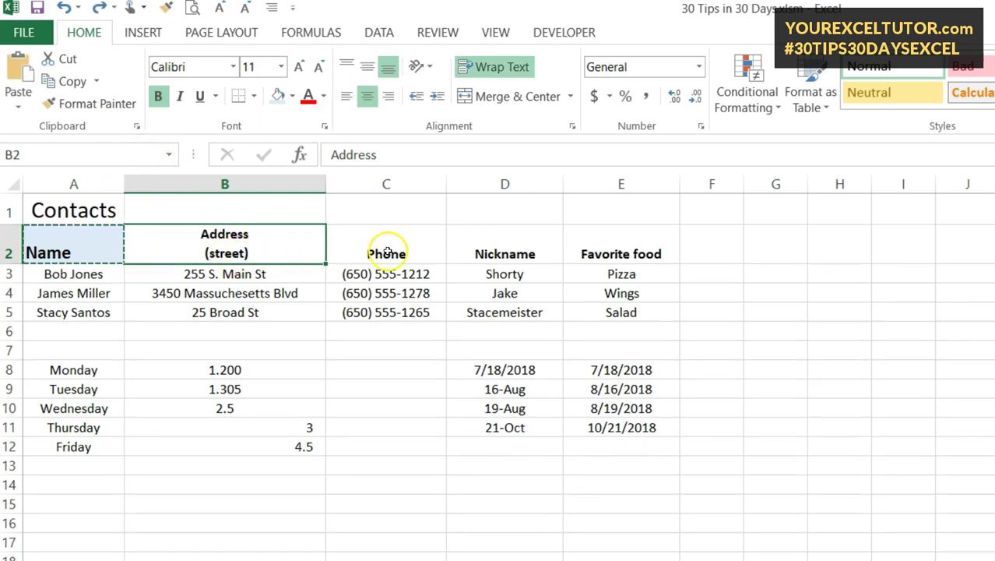
Step: Try painting the Name header's formatting across the header cells B2:E2 in one pass, and undo it
left_click(108, 245)
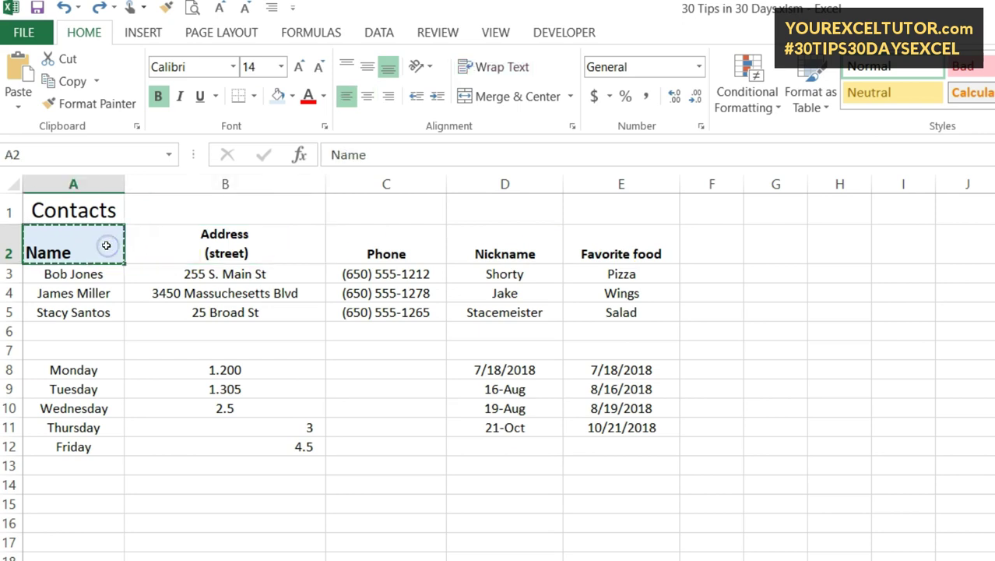
left_click(95, 104)
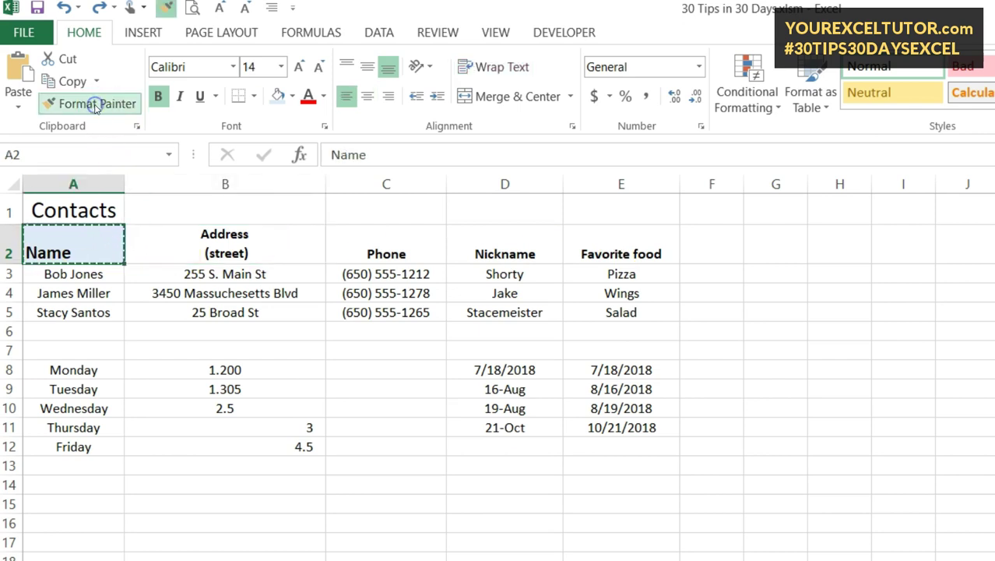
left_click(242, 246)
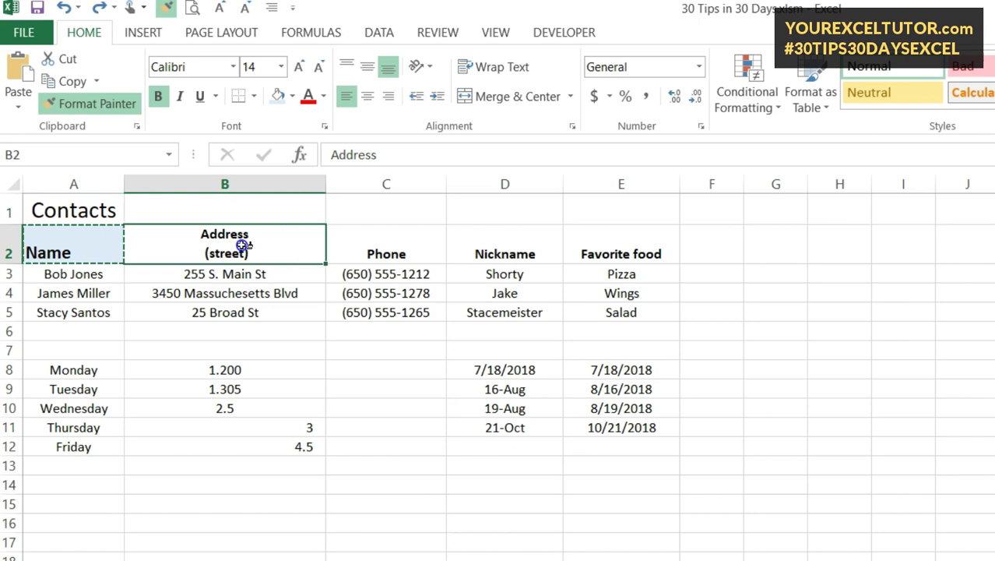
left_click_drag(242, 245, 623, 242)
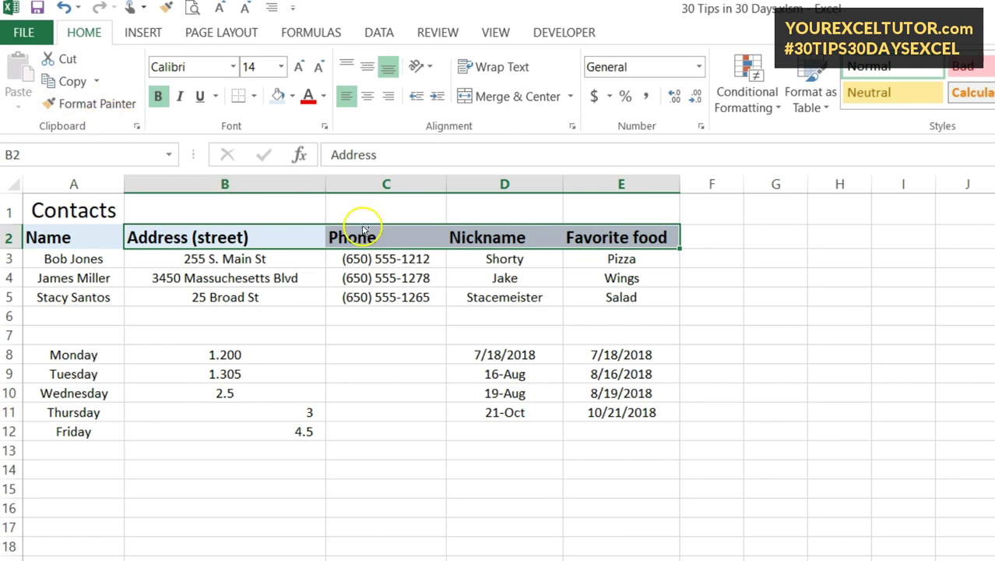
key("ctrl+z")
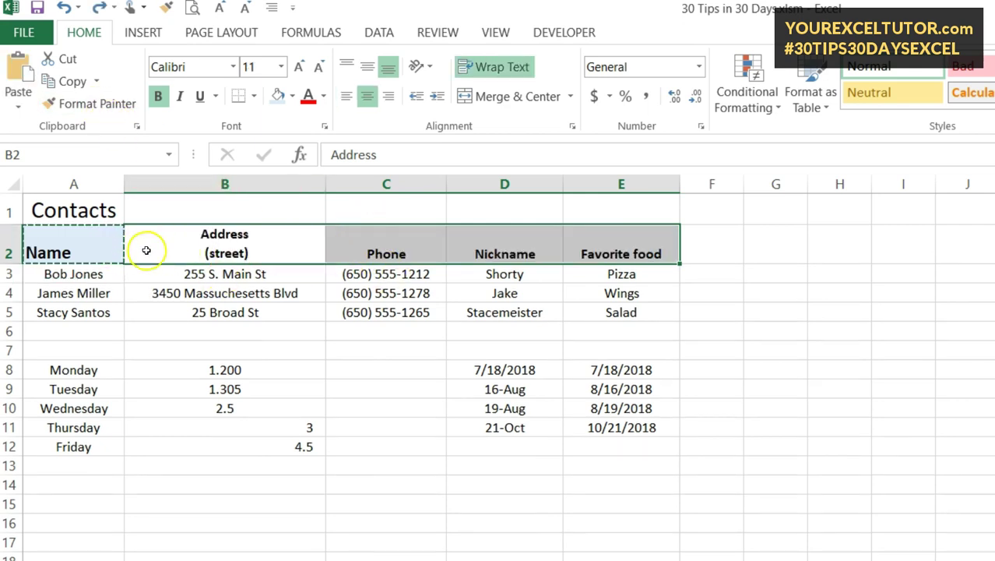
Step: Keep Format Painter active to copy the Name header's formatting individually to the Phone, Favorite food, Nickname and Address headers
left_click(90, 248)
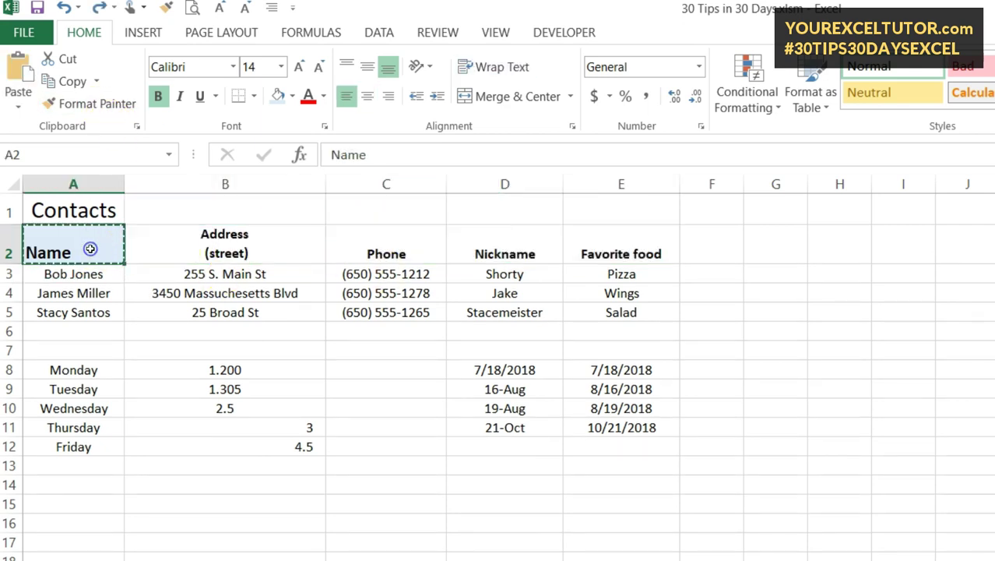
left_click(393, 254)
left_click(599, 240)
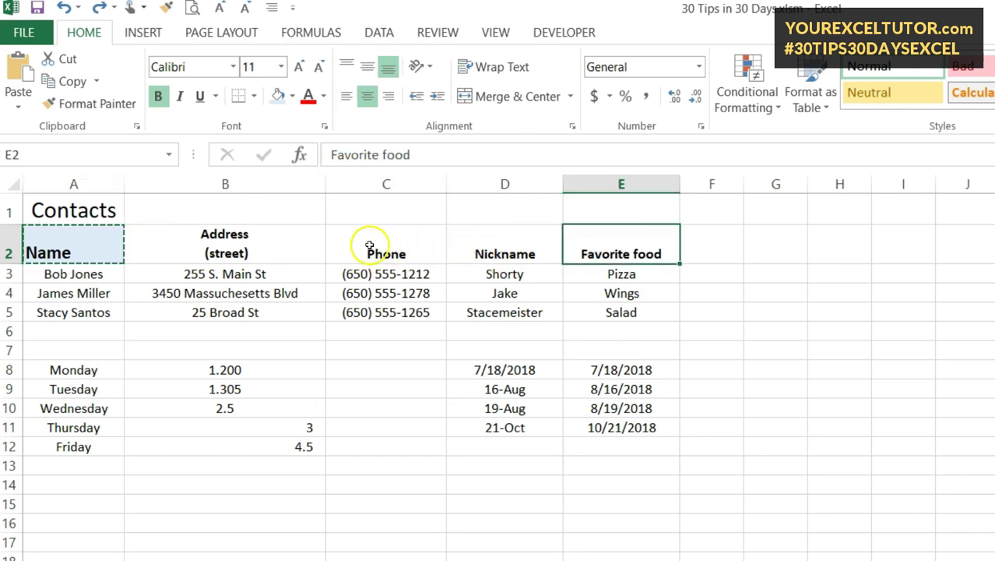
left_click(82, 246)
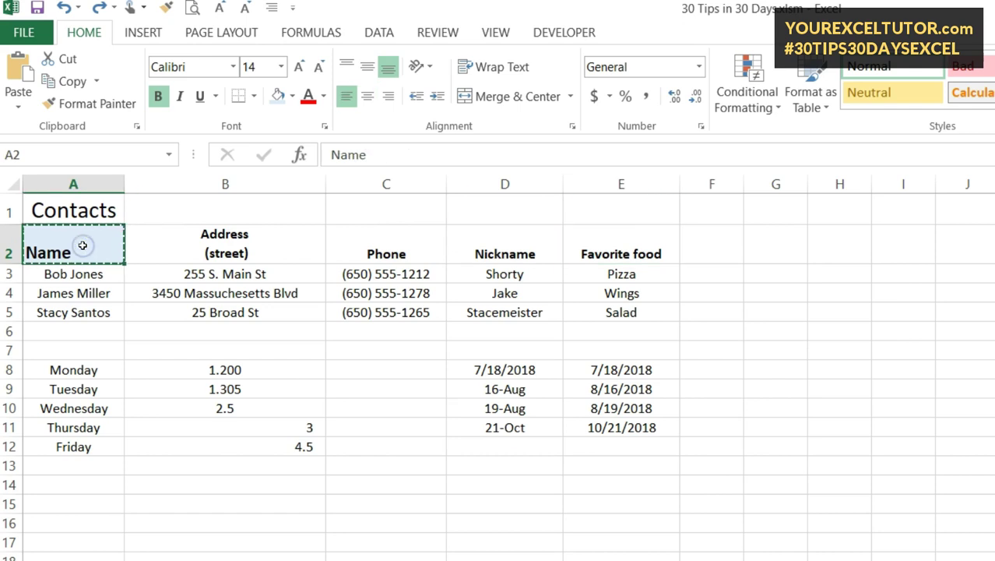
left_click(84, 109)
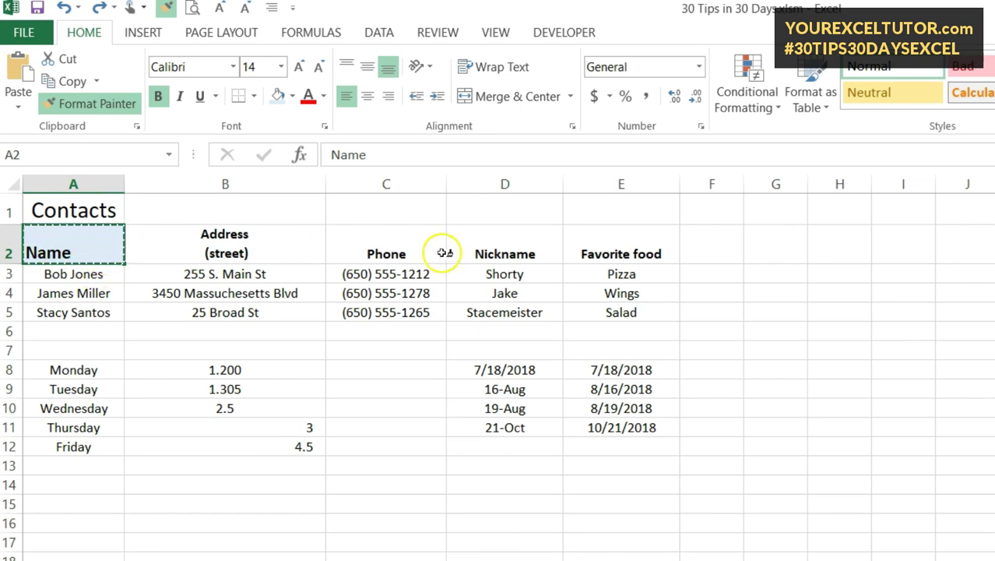
left_click(380, 246)
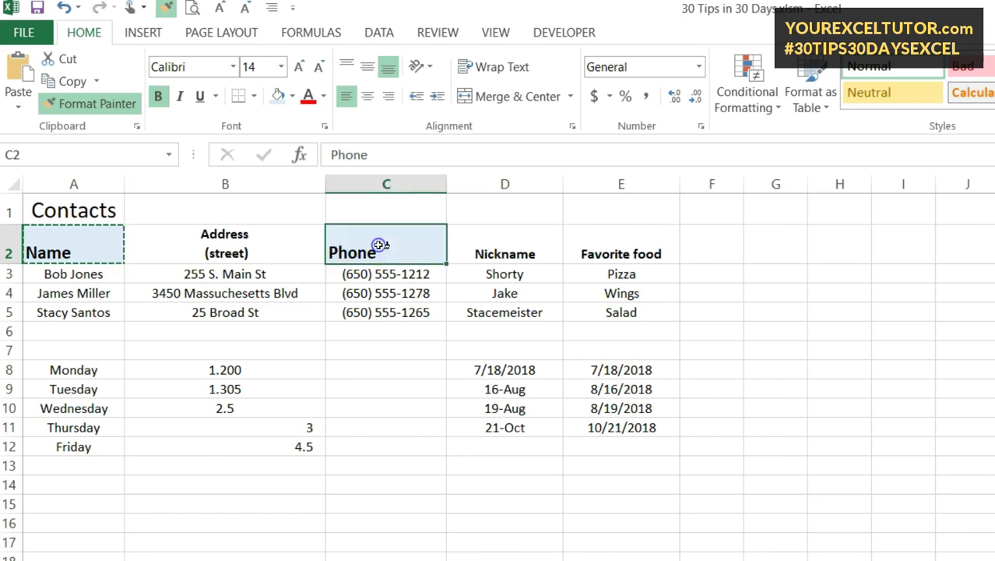
left_click(643, 248)
left_click(514, 249)
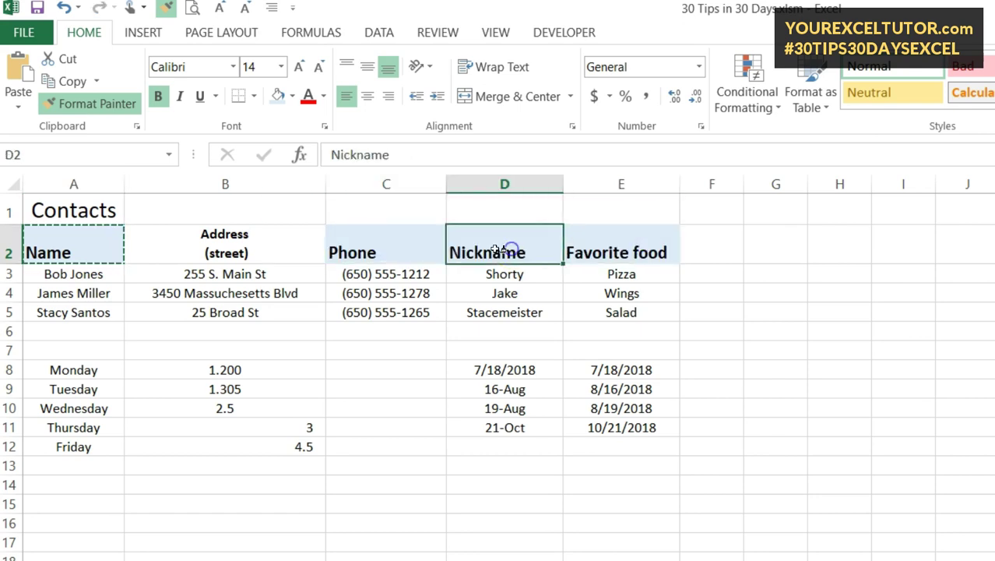
left_click(233, 247)
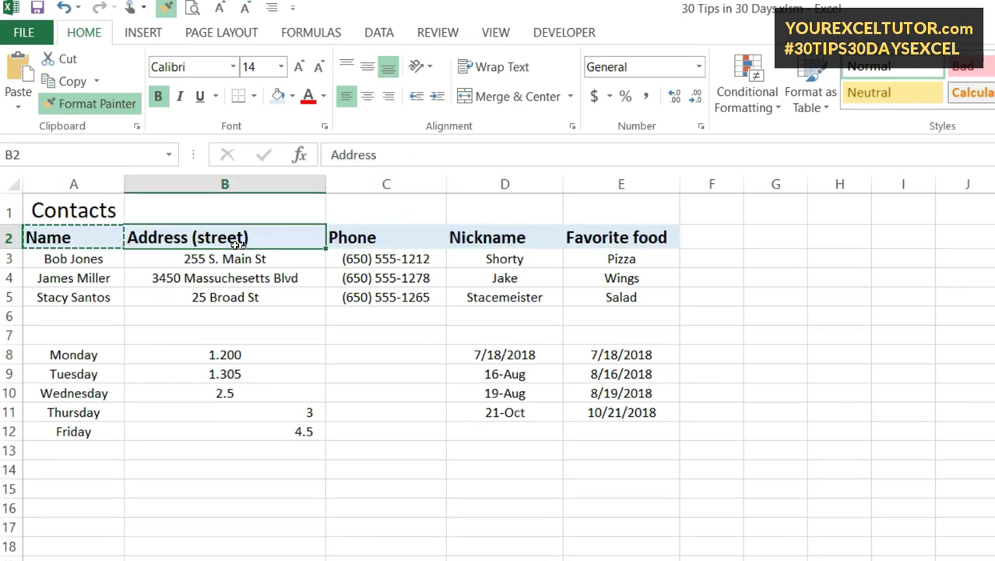
key("Escape")
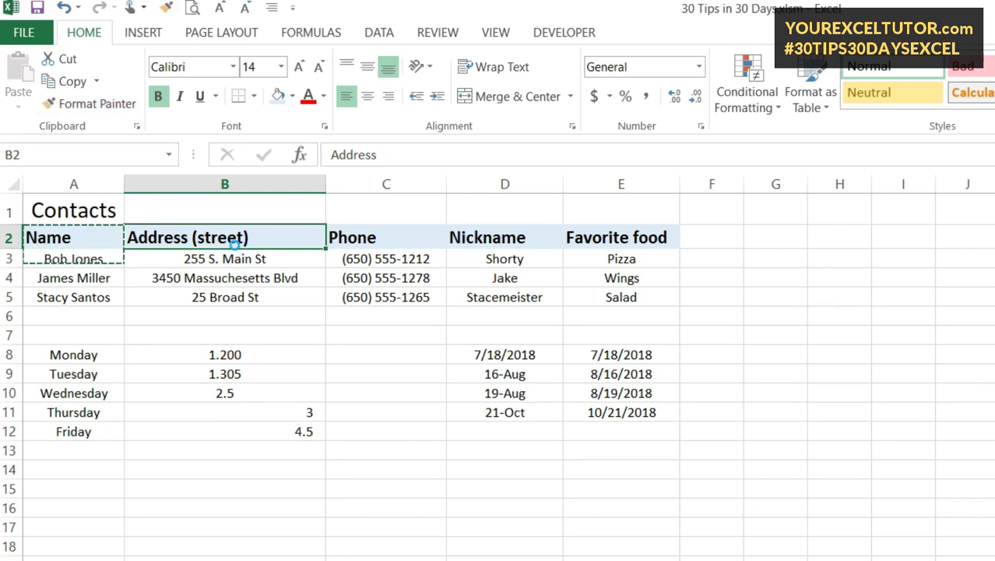
Step: Undo the four format changes made to the header cells
key("ctrl+z")
key("ctrl+z")
key("ctrl+z")
key("ctrl+z")
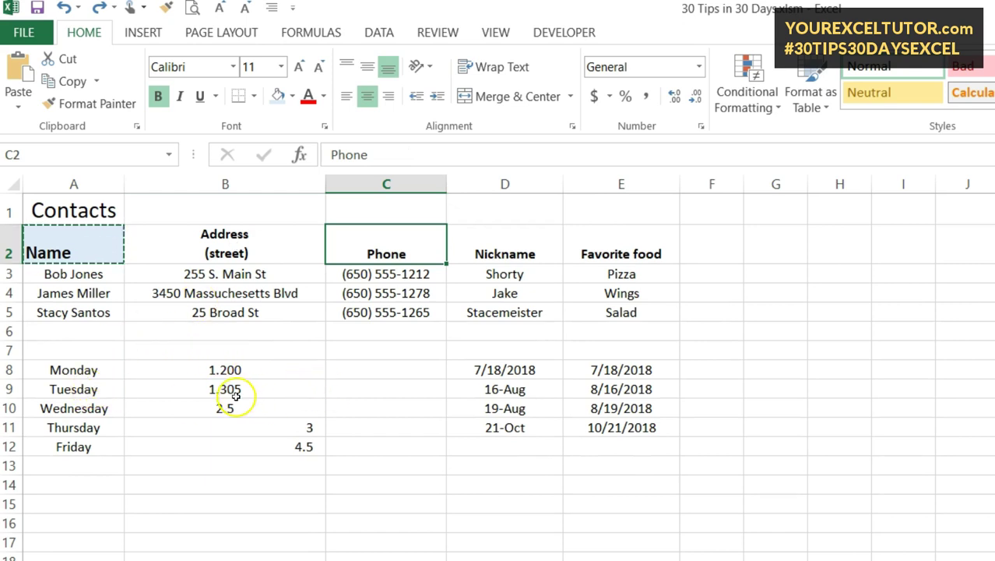
Step: Copy the number format of Monday's value in B8 to cells B9:B12 with Format Painter
left_click(237, 371)
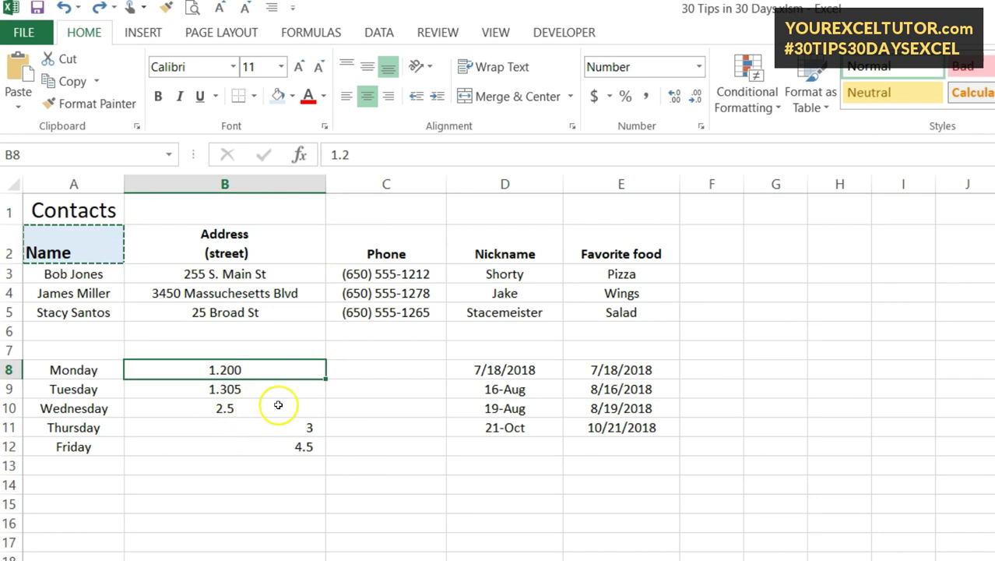
left_click(273, 420)
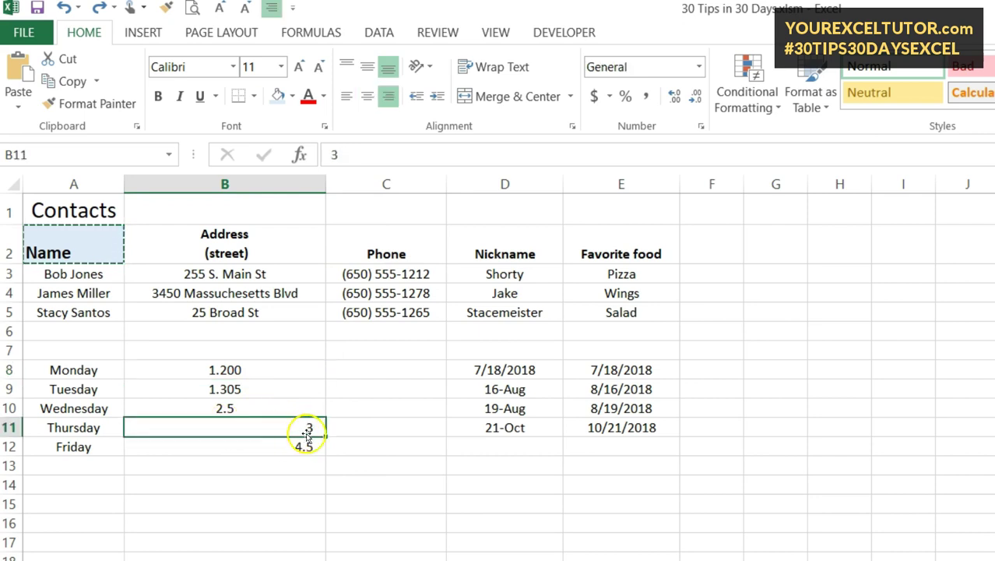
left_click(246, 410)
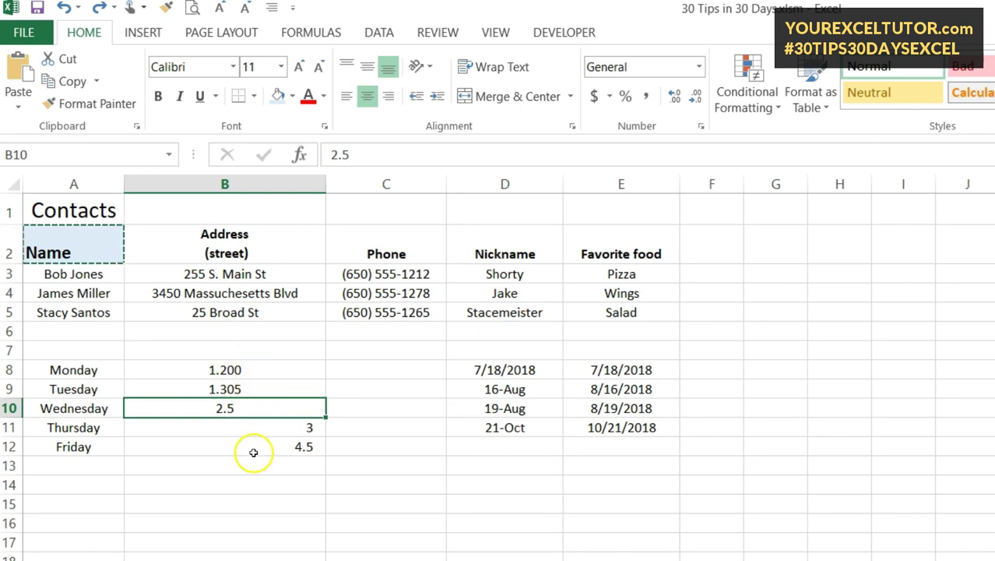
left_click(246, 372)
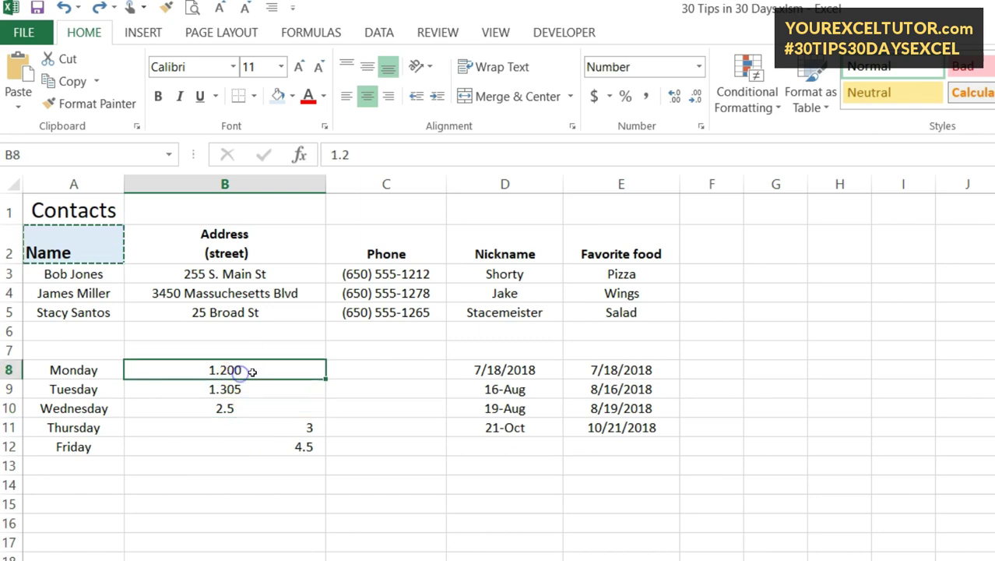
left_click(92, 107)
mouse_move(271, 391)
left_mouse_down()
mouse_move(265, 458)
mouse_move(253, 450)
left_mouse_up()
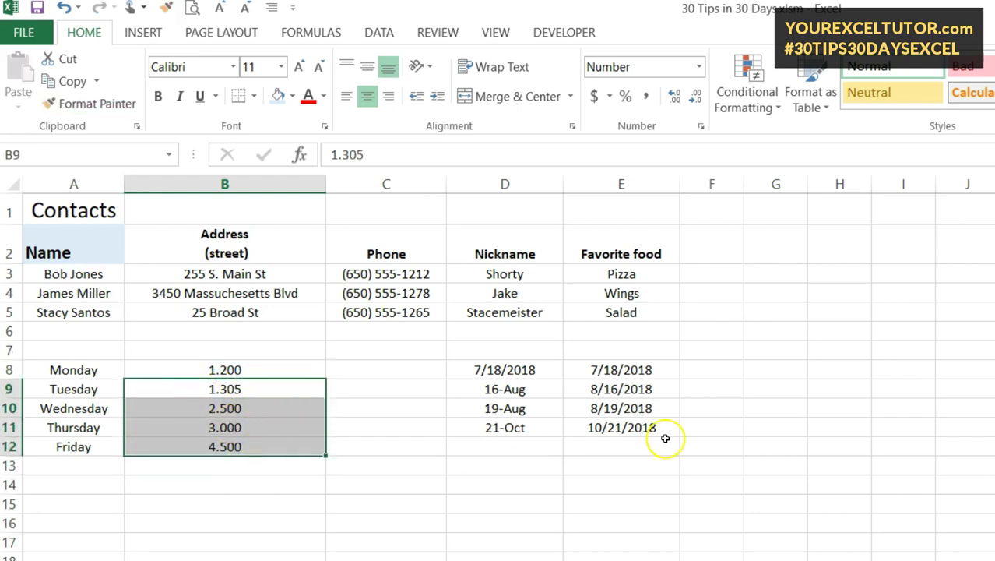
Step: Copy the date format of cell D8 to the dates in D9:D11 with Format Painter
left_click(507, 371)
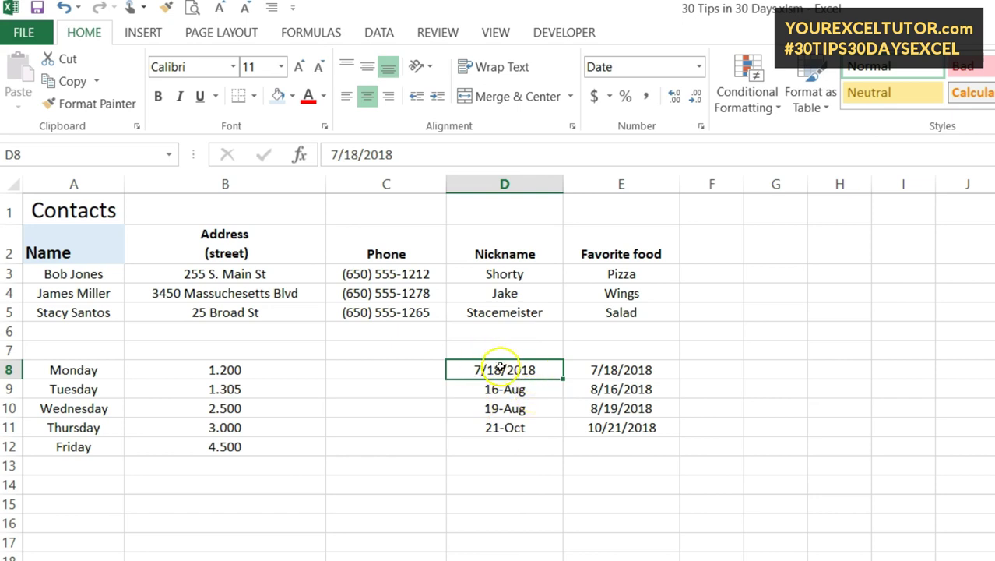
left_click(90, 103)
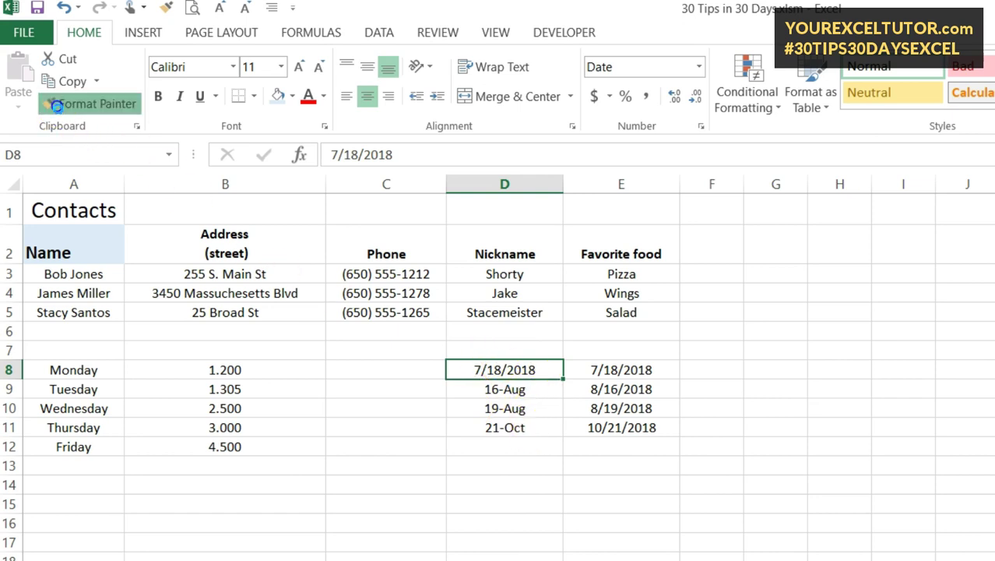
left_click_drag(539, 389, 538, 428)
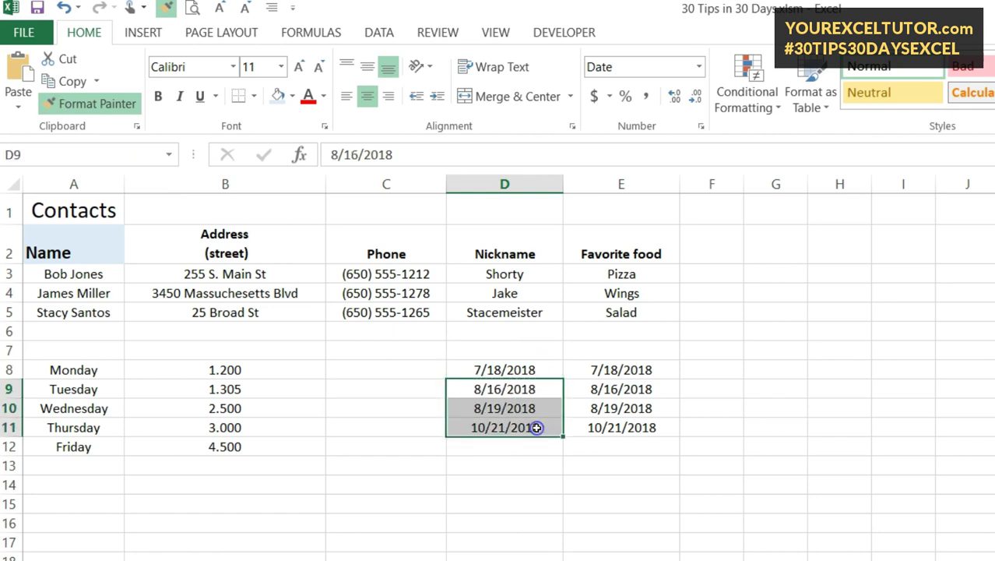
Step: Apply the custom number format dddd to the date in cell E8
left_click(647, 370)
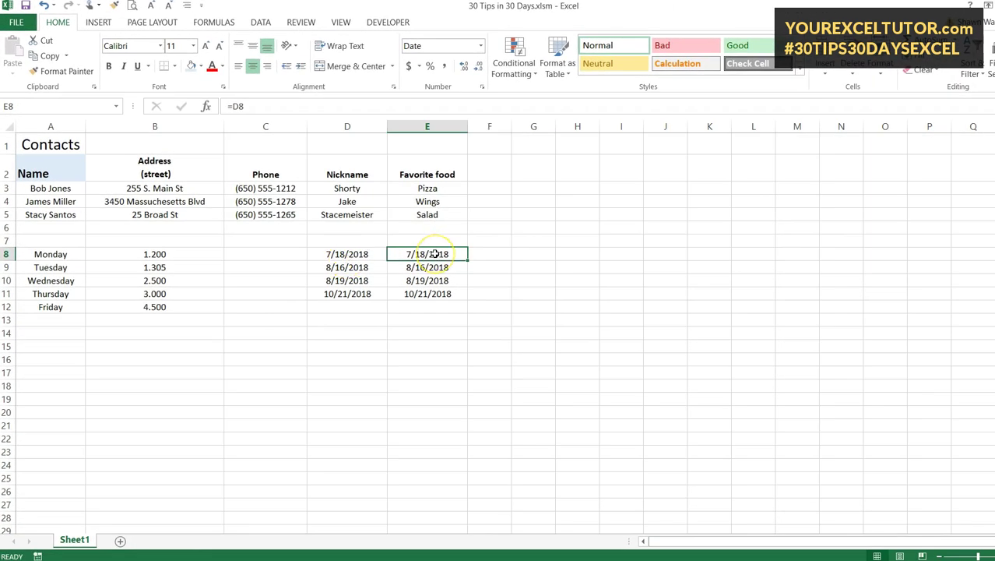
key("ctrl+1")
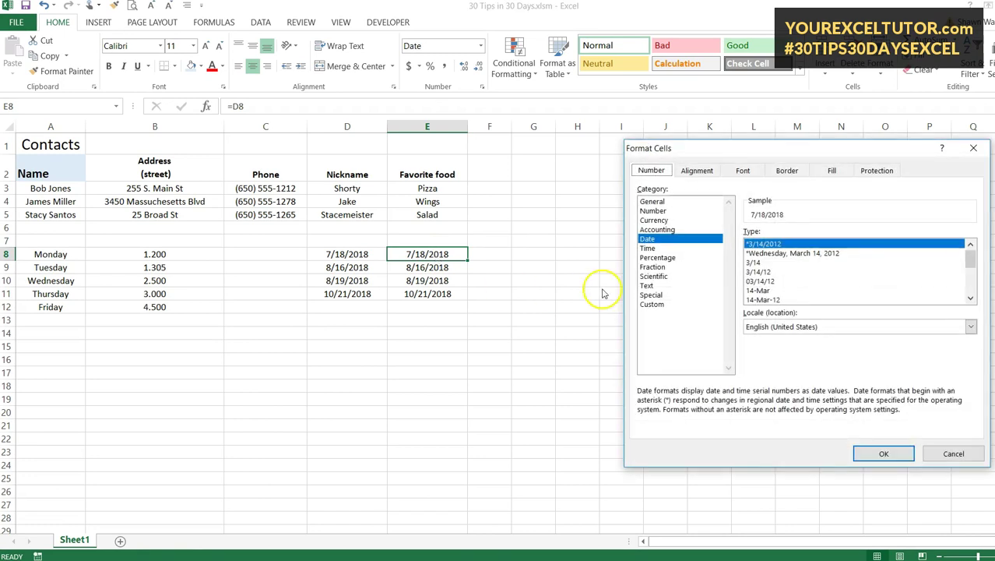
left_click(690, 304)
left_click_drag(775, 245, 736, 244)
left_click_drag(717, 156, 115, 150)
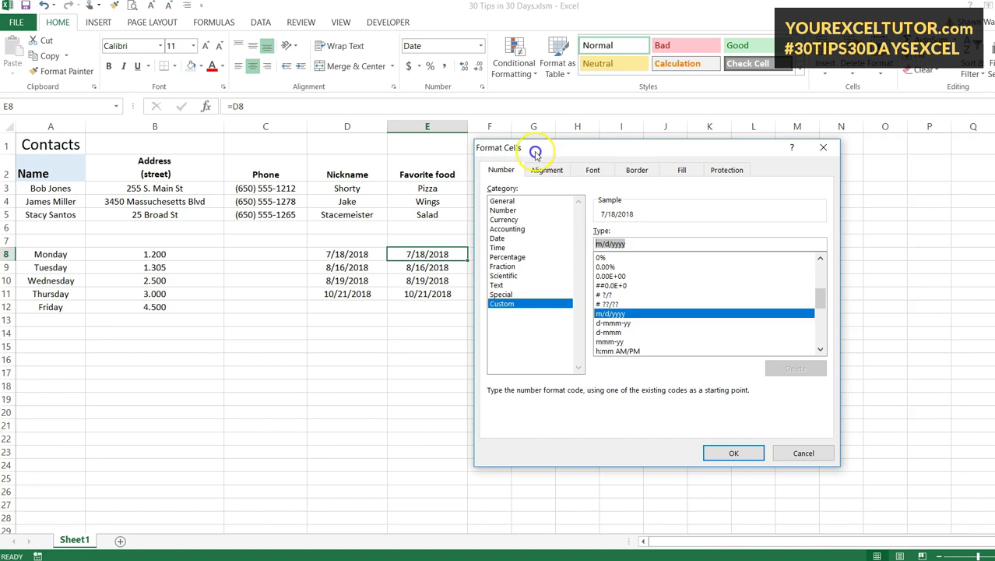
left_click_drag(161, 95, 146, 93)
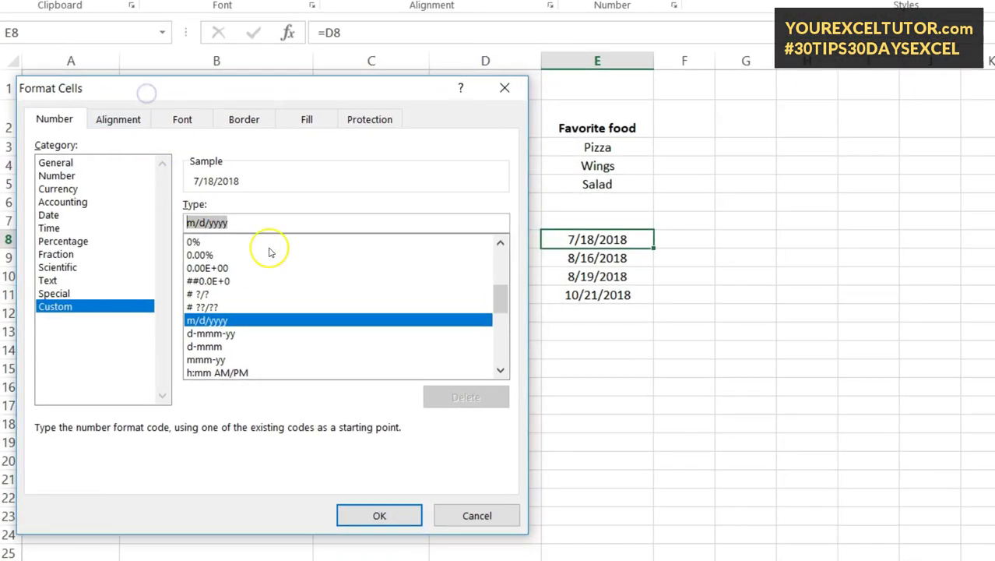
type("mmm")
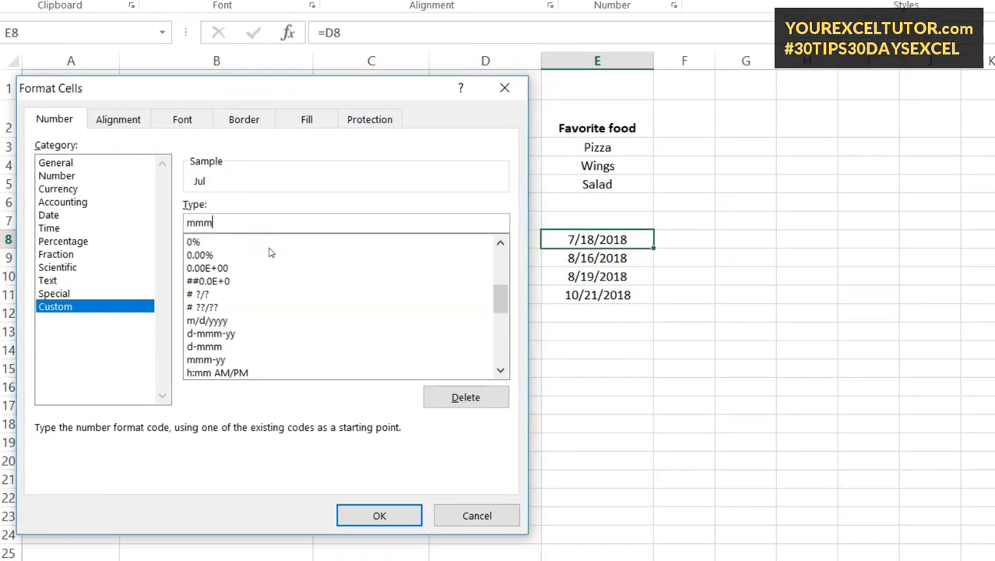
key("BackSpace")
key("BackSpace")
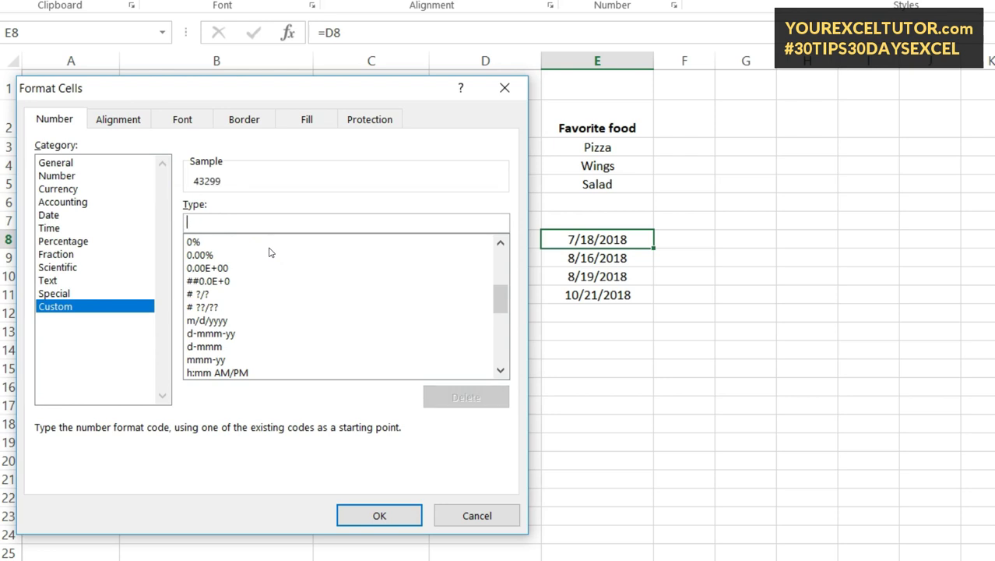
type("dddd")
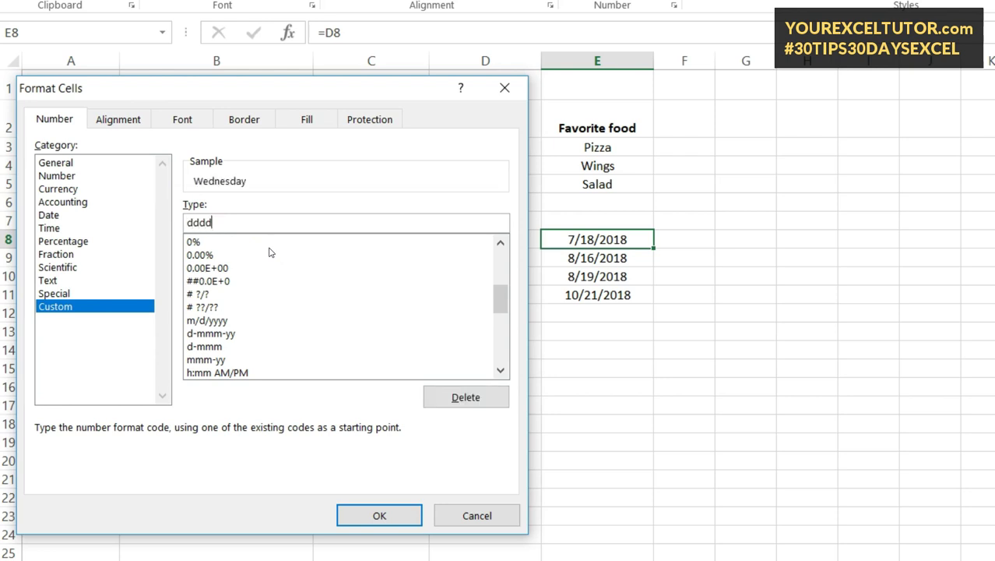
left_click(379, 515)
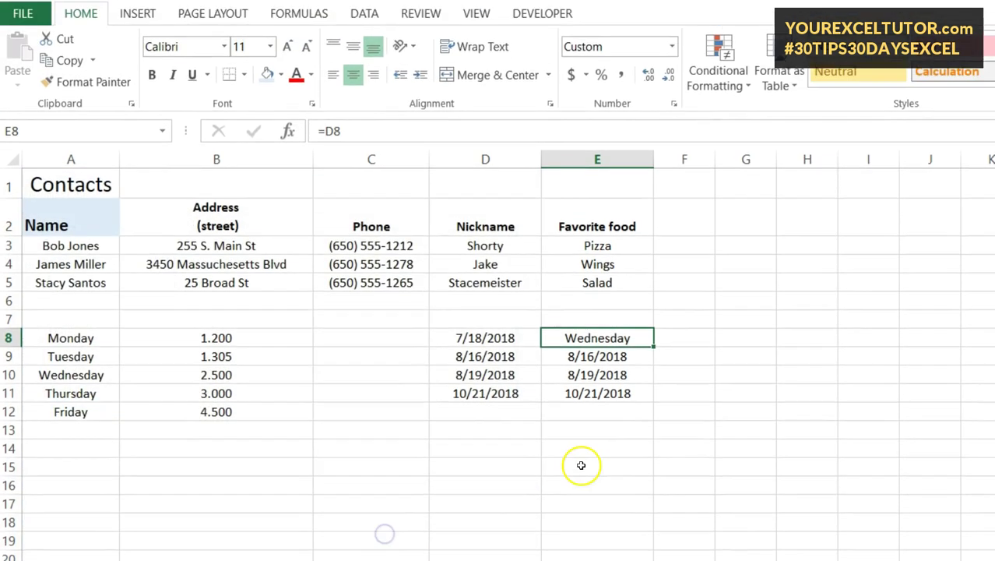
Step: Copy the weekday format of cell E8 to cells E9:E11 with Format Painter
left_click(84, 100)
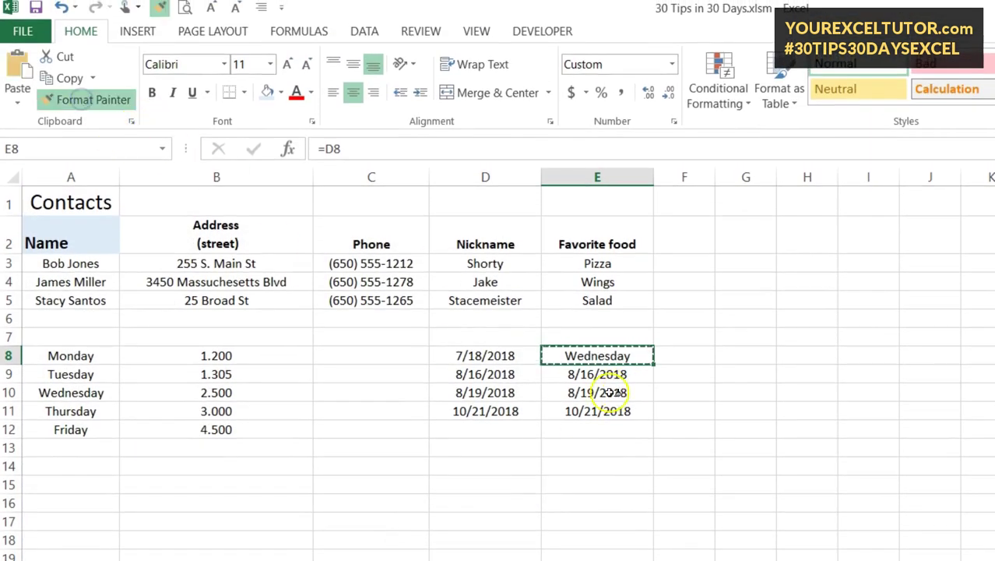
mouse_move(615, 376)
left_mouse_down()
mouse_move(613, 407)
mouse_move(630, 414)
left_mouse_up()
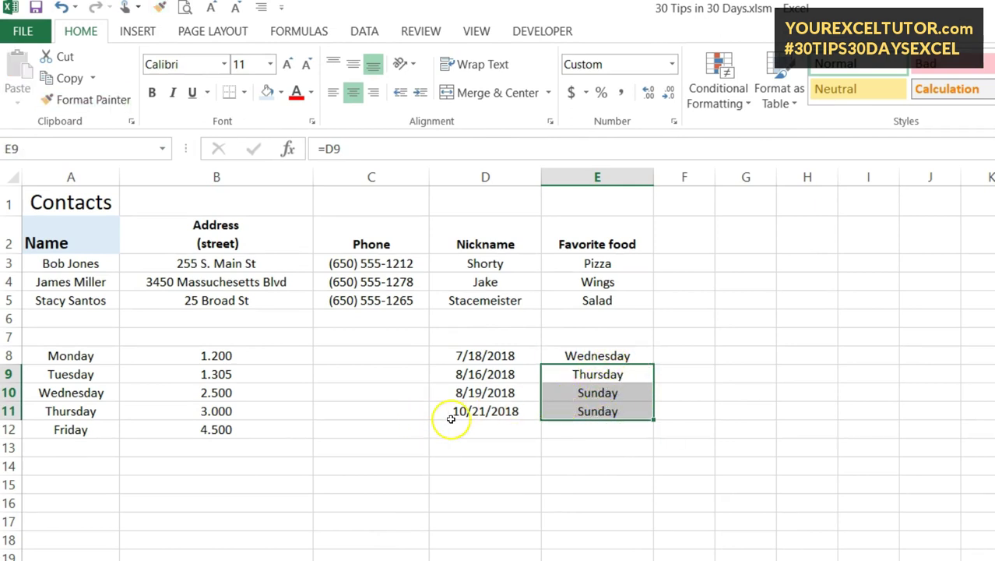
Step: Change the date in cell D9 by entering 8-17
left_click(492, 380)
type("8-17")
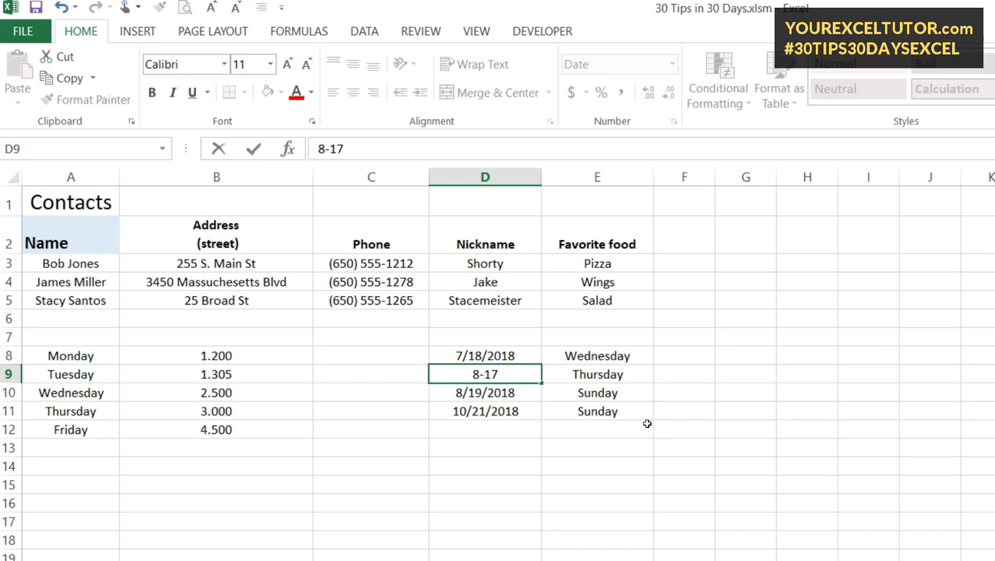
key("Return")
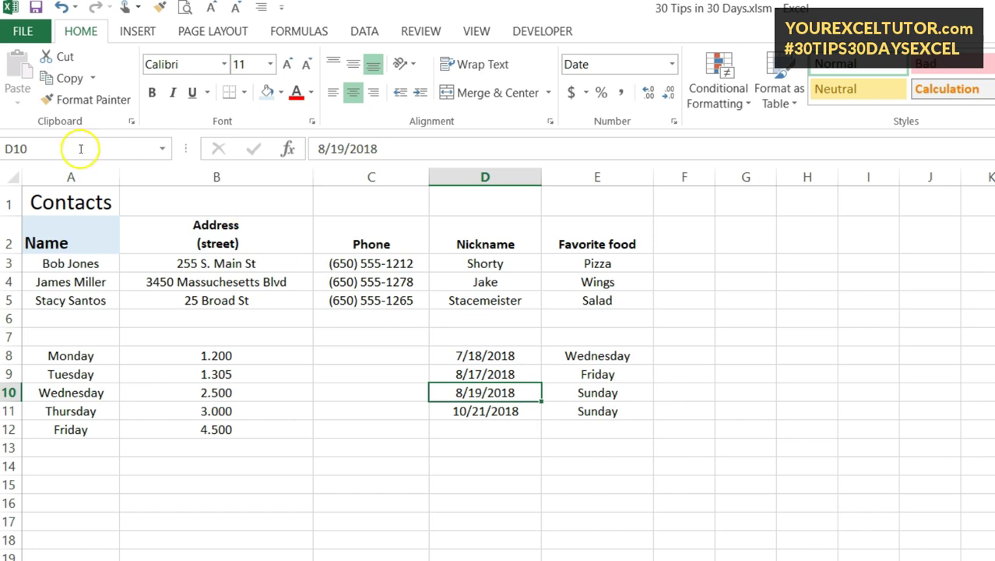
left_click(76, 235)
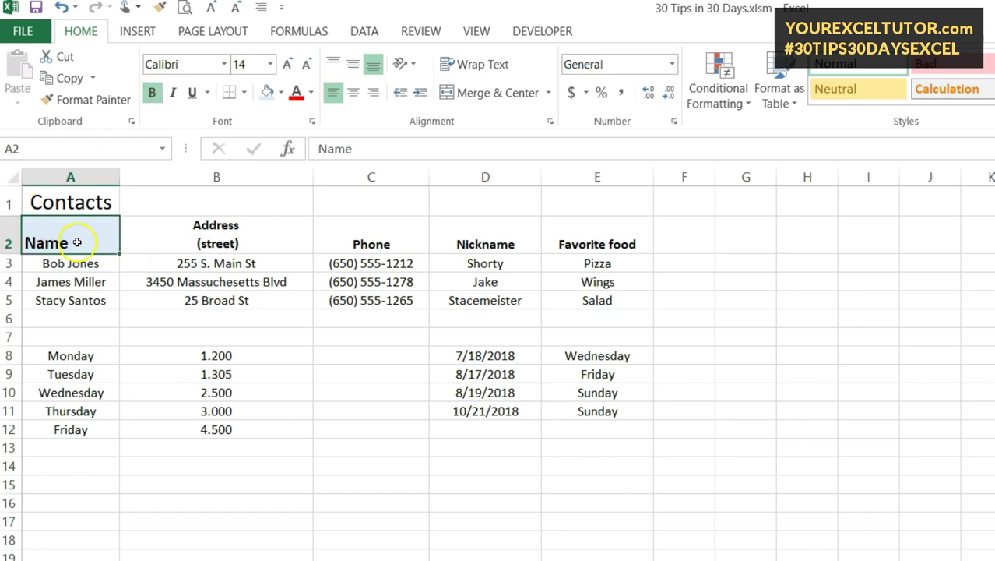